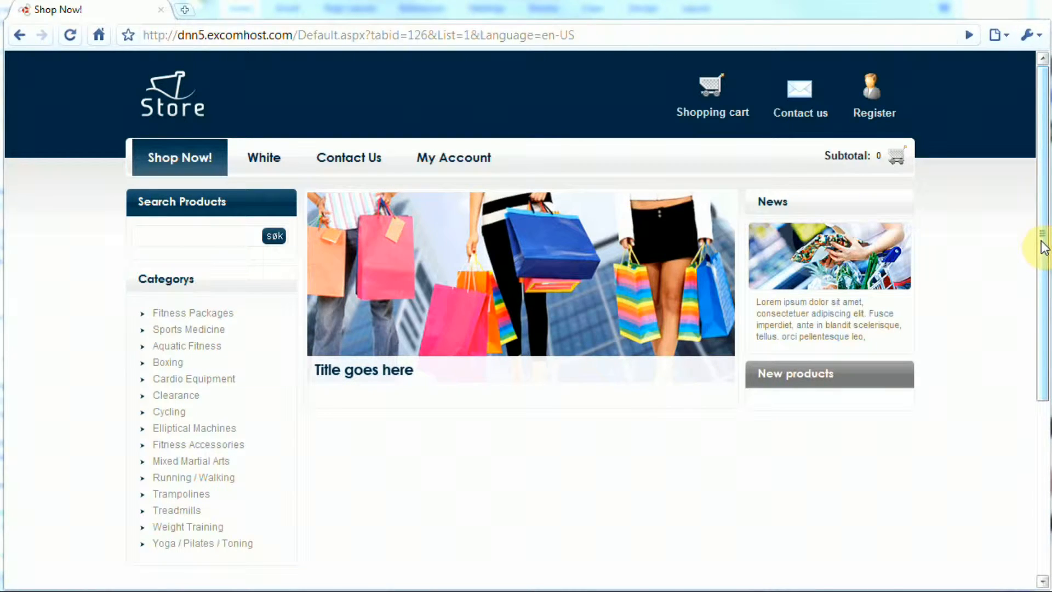
Log in from the footer Login link with the host superuser name and password.
left_click_drag(1037, 277, 1031, 471)
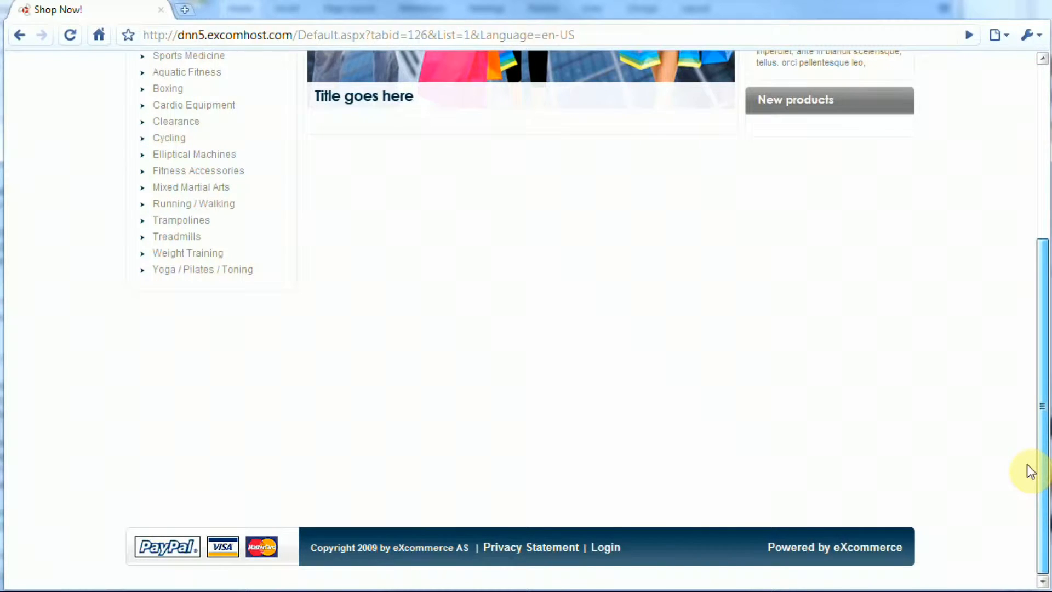
left_click(619, 550)
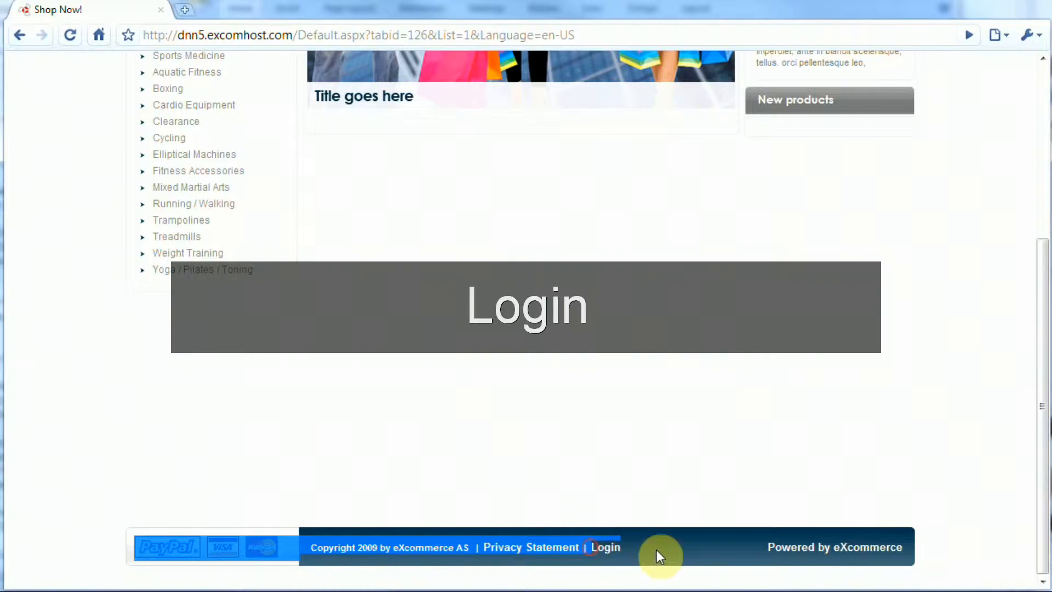
left_click(612, 548)
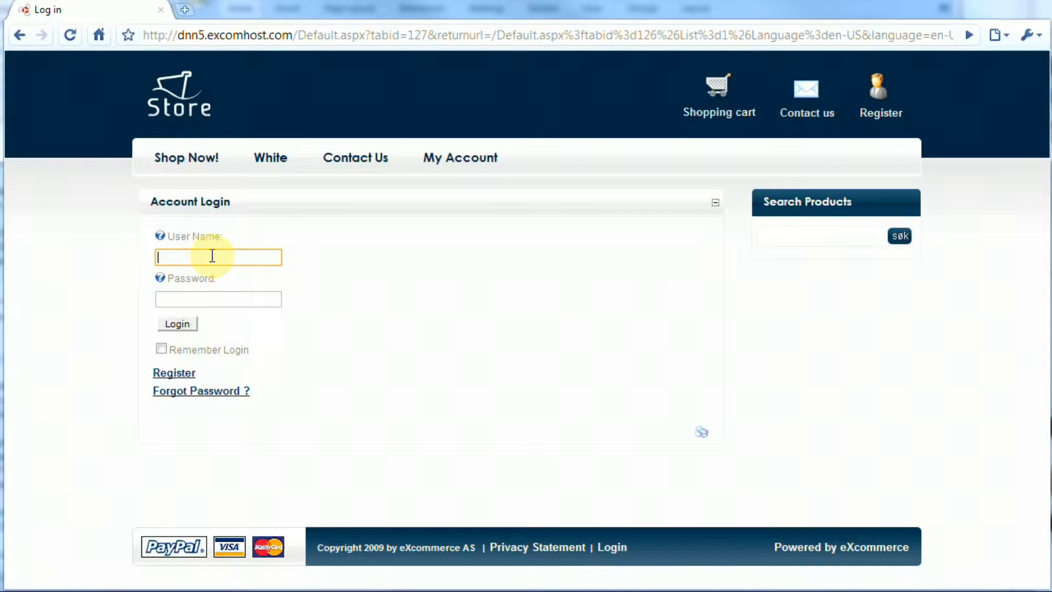
type("host")
key("Tab")
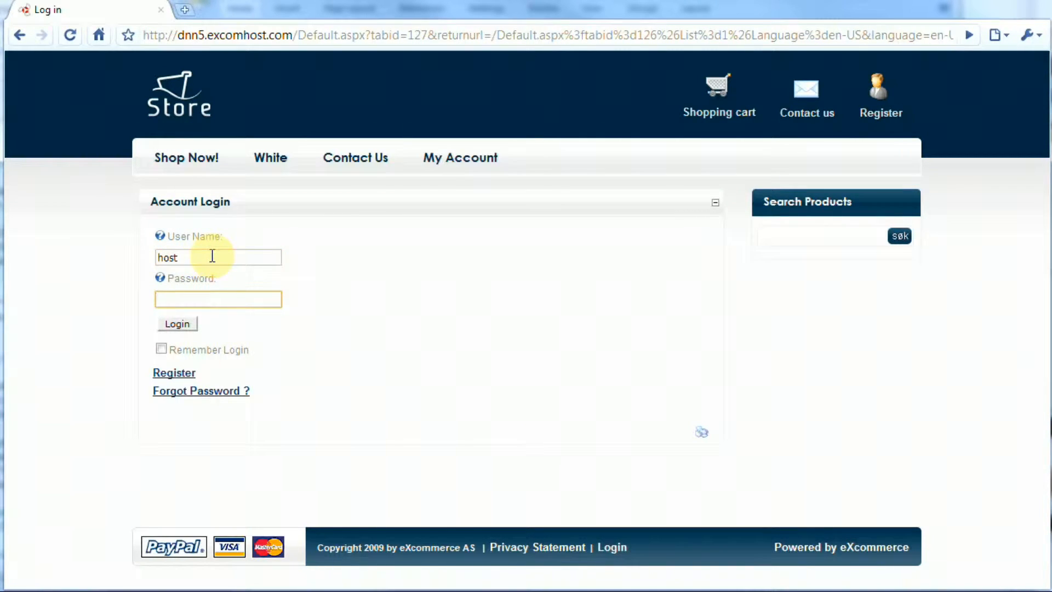
type("dnnhost1")
key("Return")
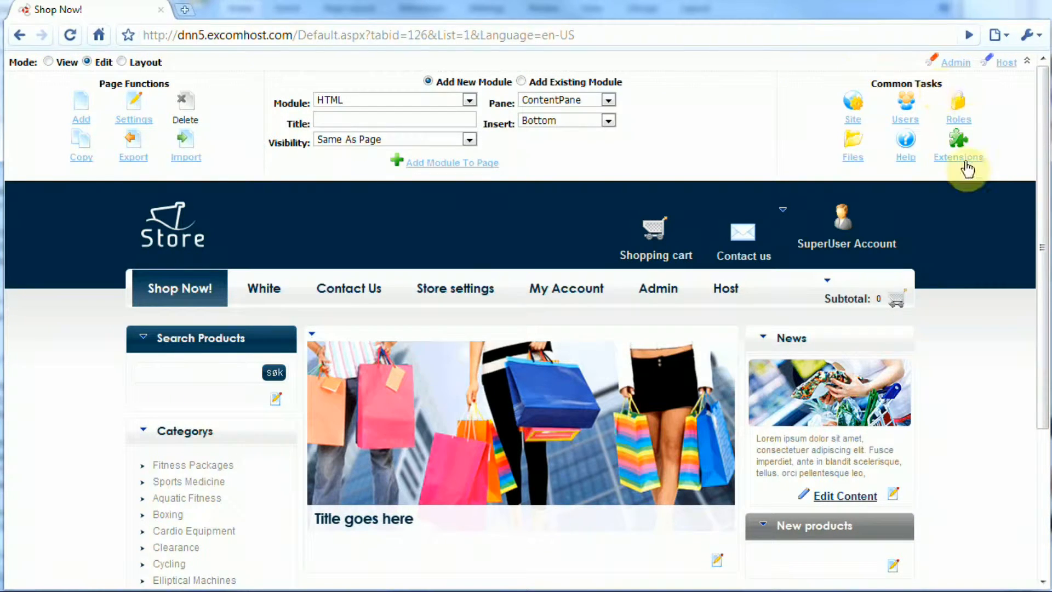
left_click(1028, 59)
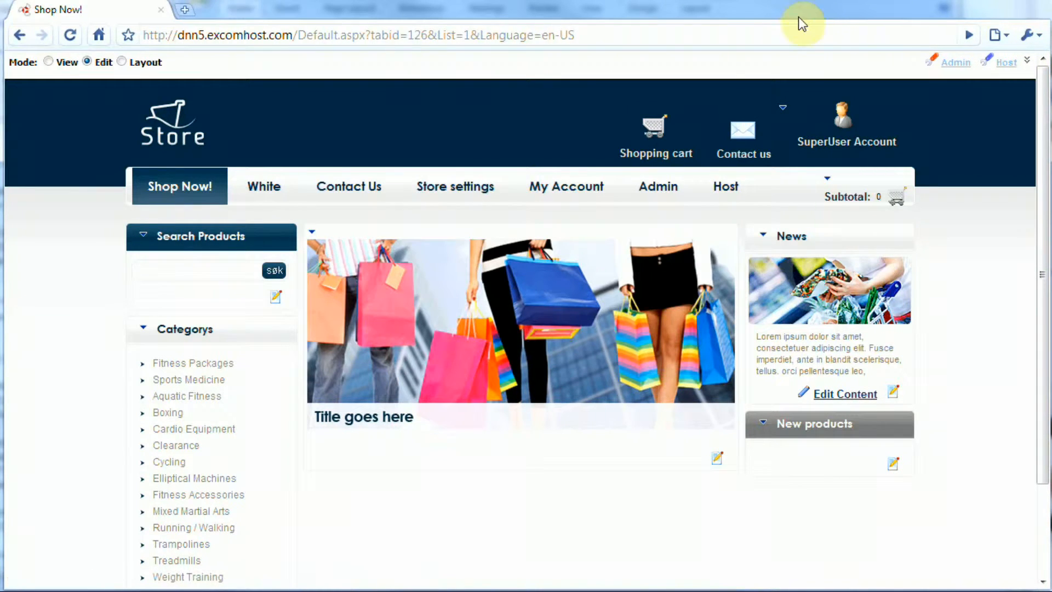
left_click(1027, 60)
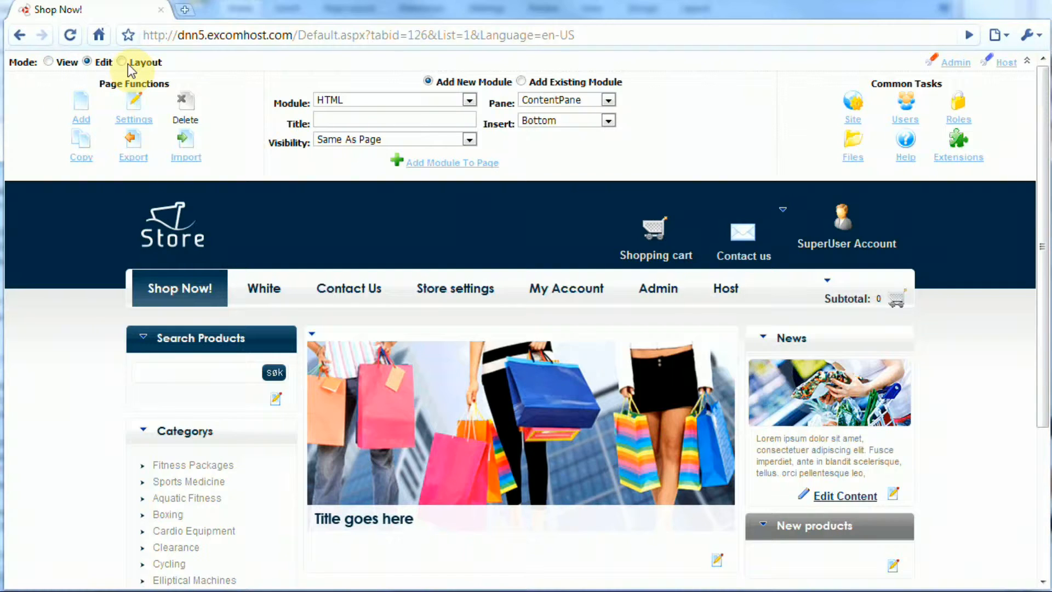
left_click(49, 62)
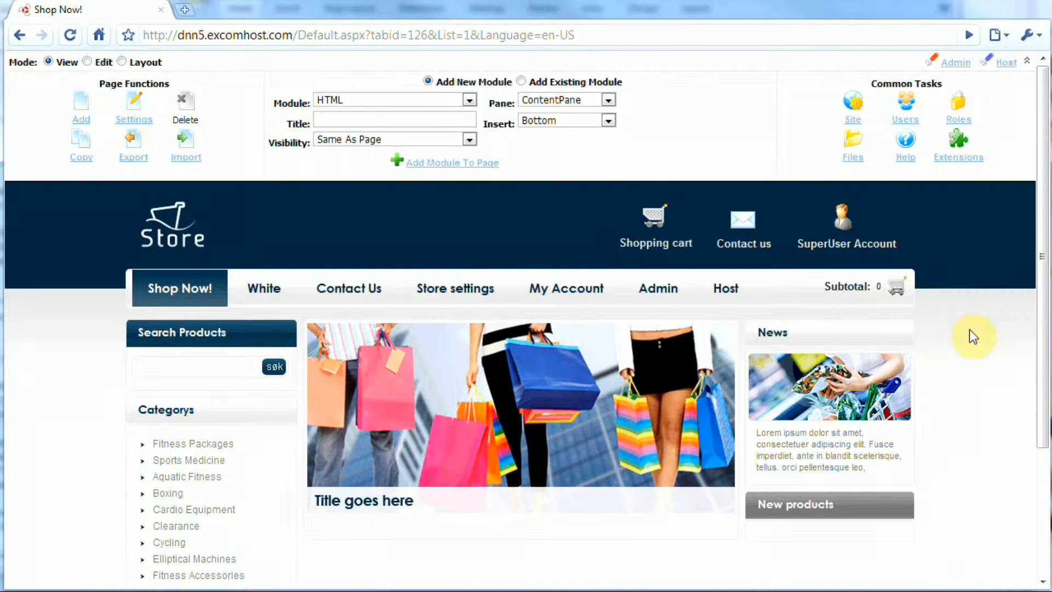
mouse_move(1043, 286)
left_mouse_down()
mouse_move(1044, 432)
mouse_move(1044, 270)
left_mouse_up()
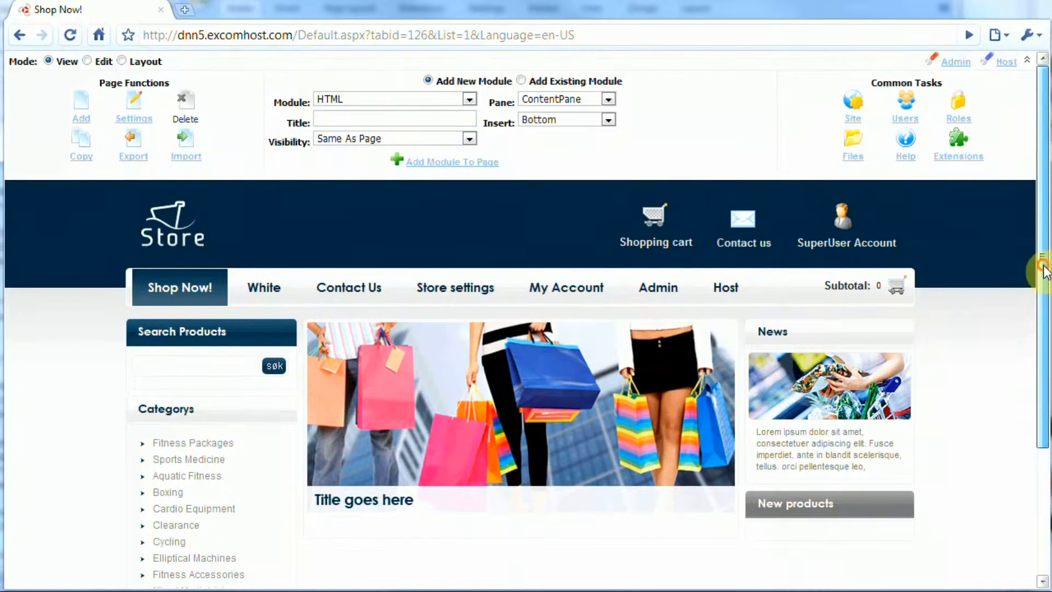
left_click(87, 60)
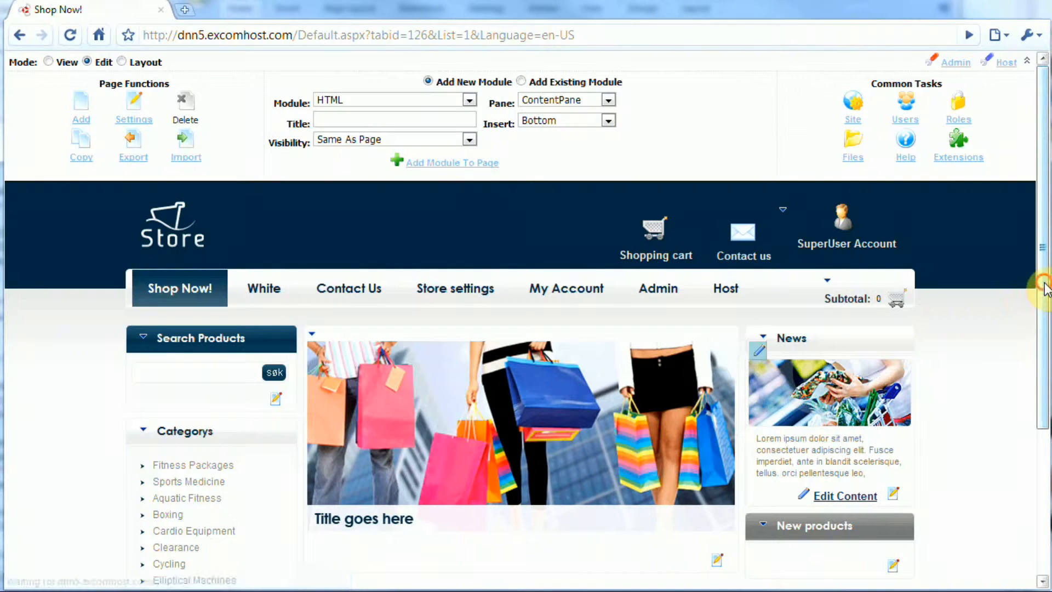
left_click_drag(1045, 282, 1038, 376)
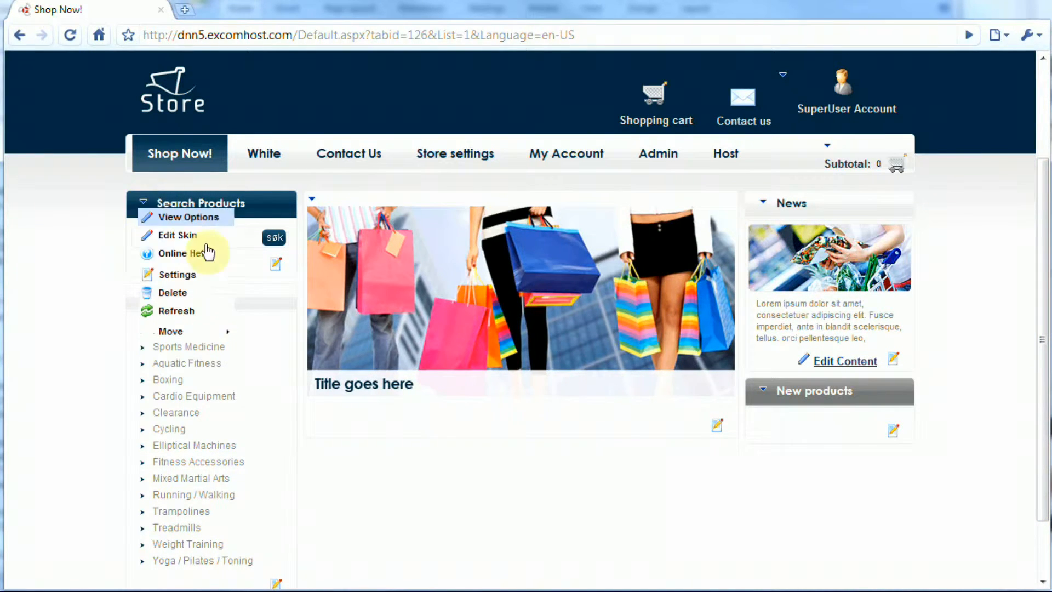
left_click_drag(1043, 376, 1037, 269)
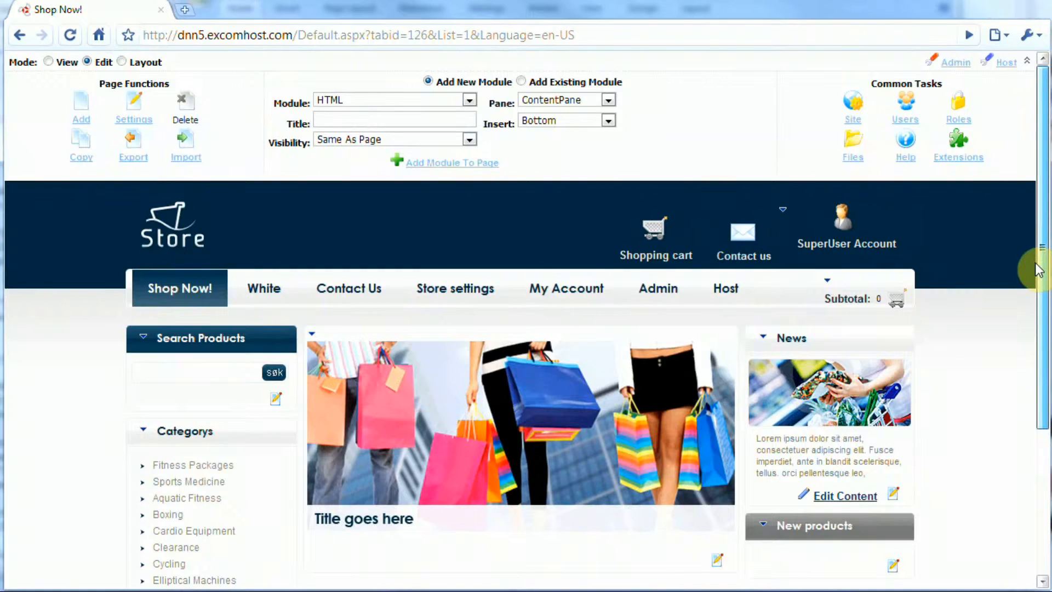
Check the panes in Layout mode and the News module's action menu, then return to View mode.
left_click(122, 62)
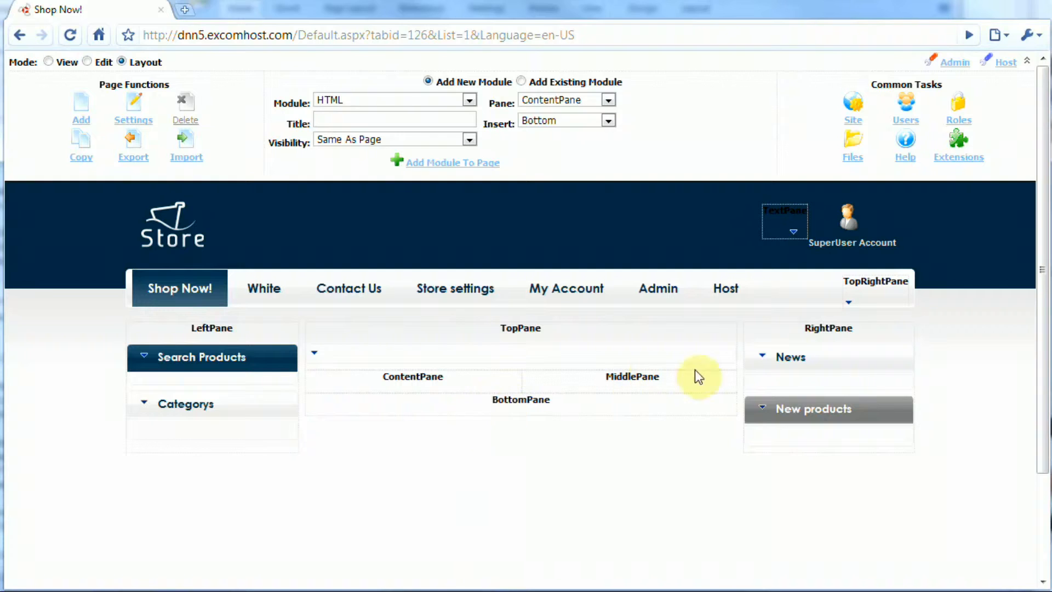
mouse_move(763, 358)
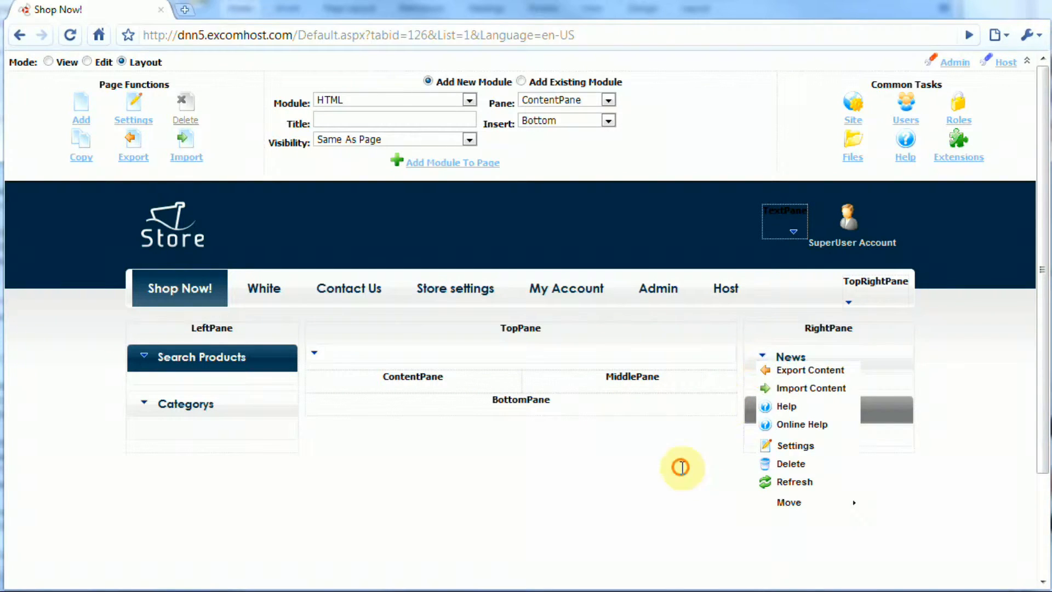
left_click(48, 61)
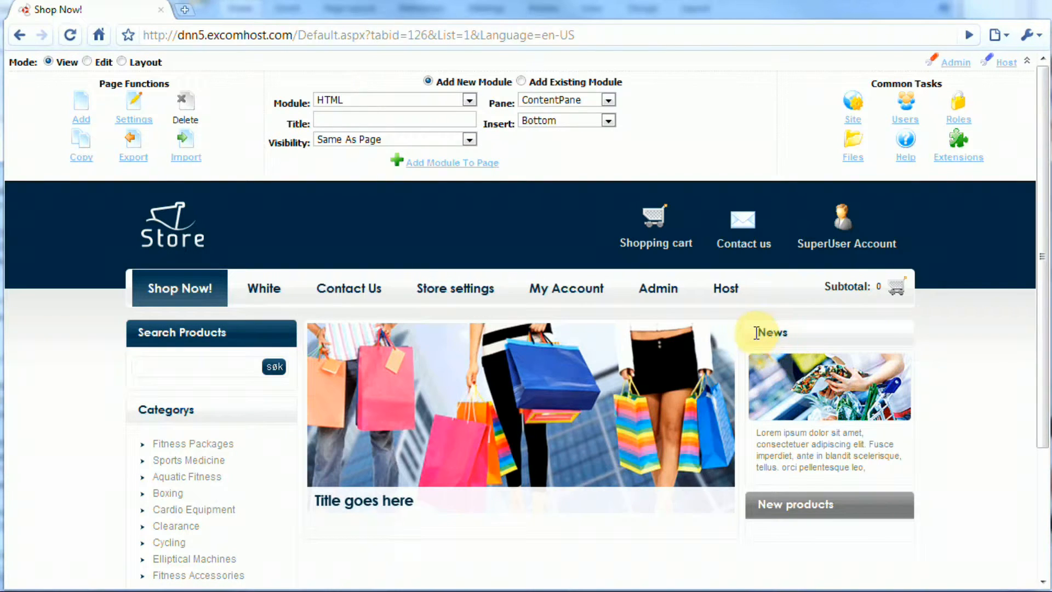
Select and clear the News blurb text, then switch the page to Layout mode.
left_click_drag(864, 468, 757, 434)
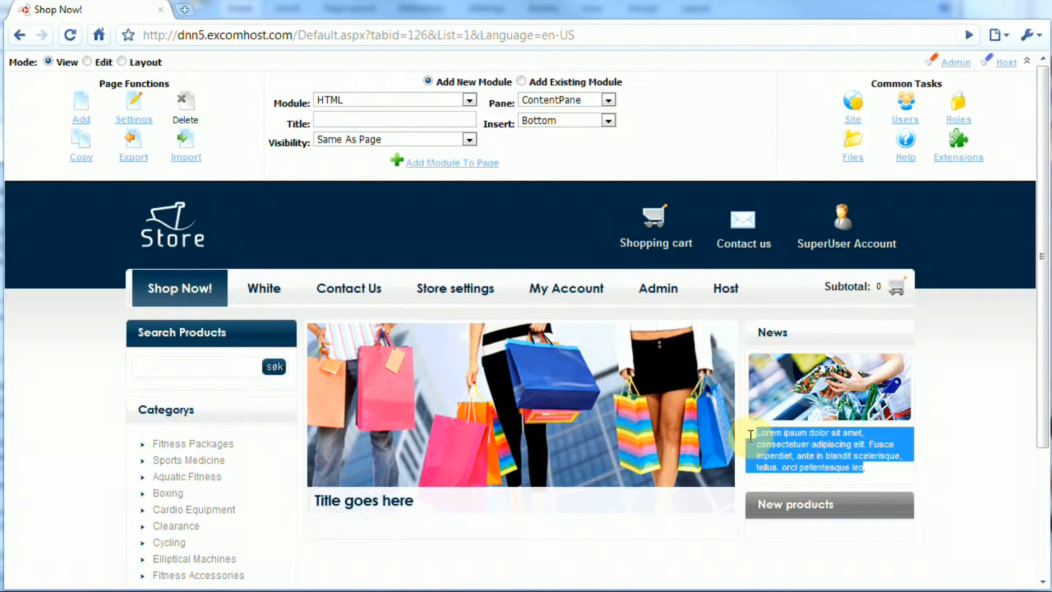
left_click(966, 450)
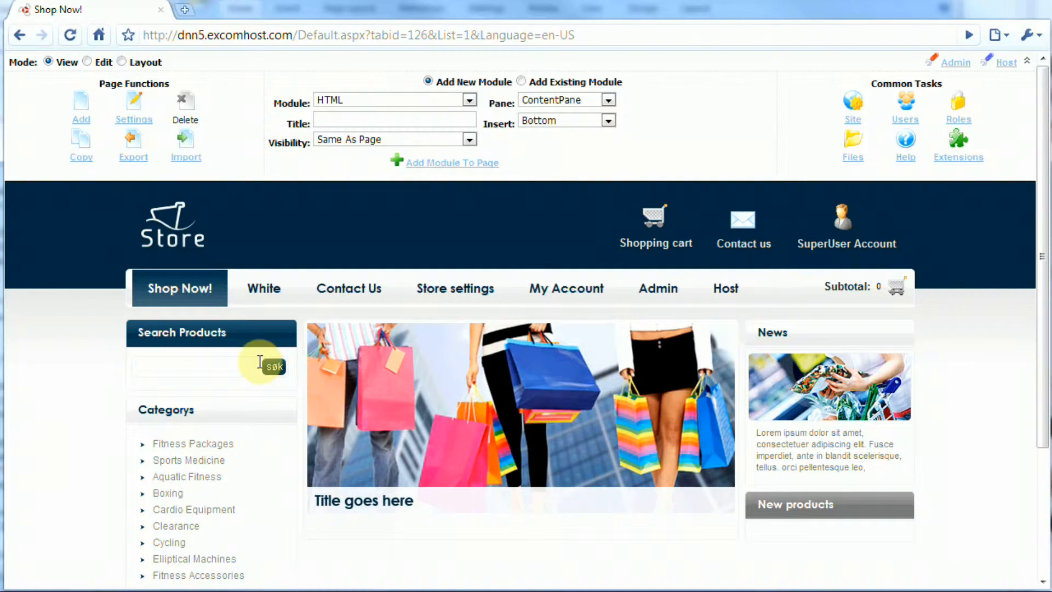
left_click(121, 61)
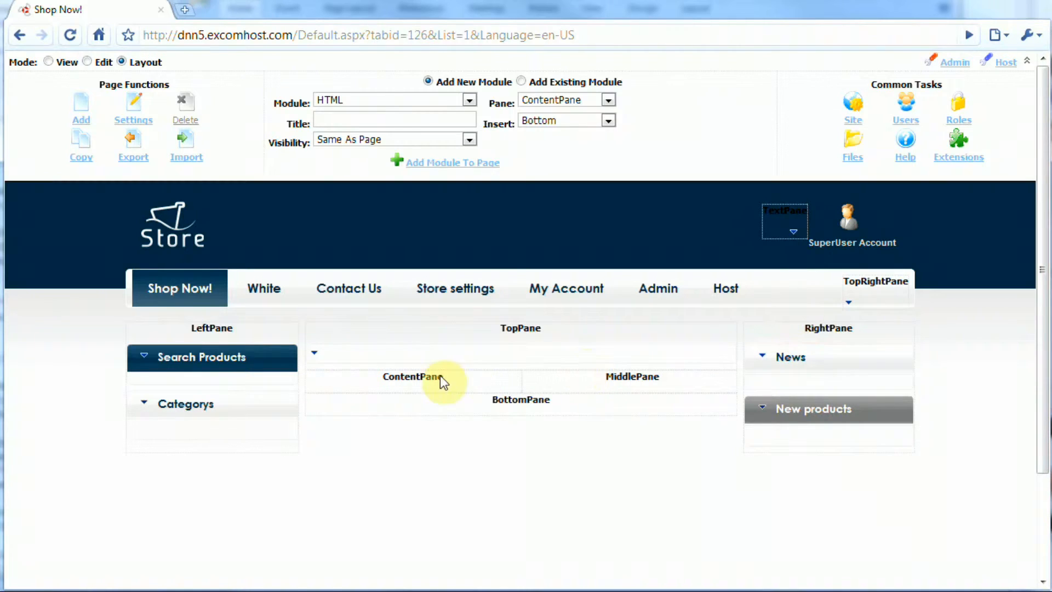
Move the News module from the RightPane into the LeftPane.
double_click(227, 328)
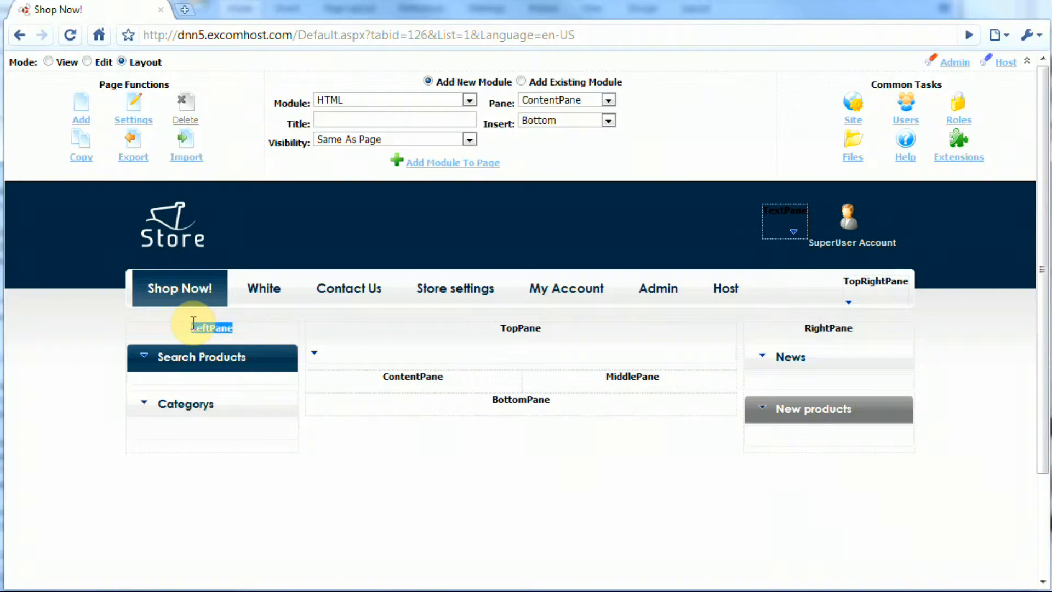
left_click(549, 456)
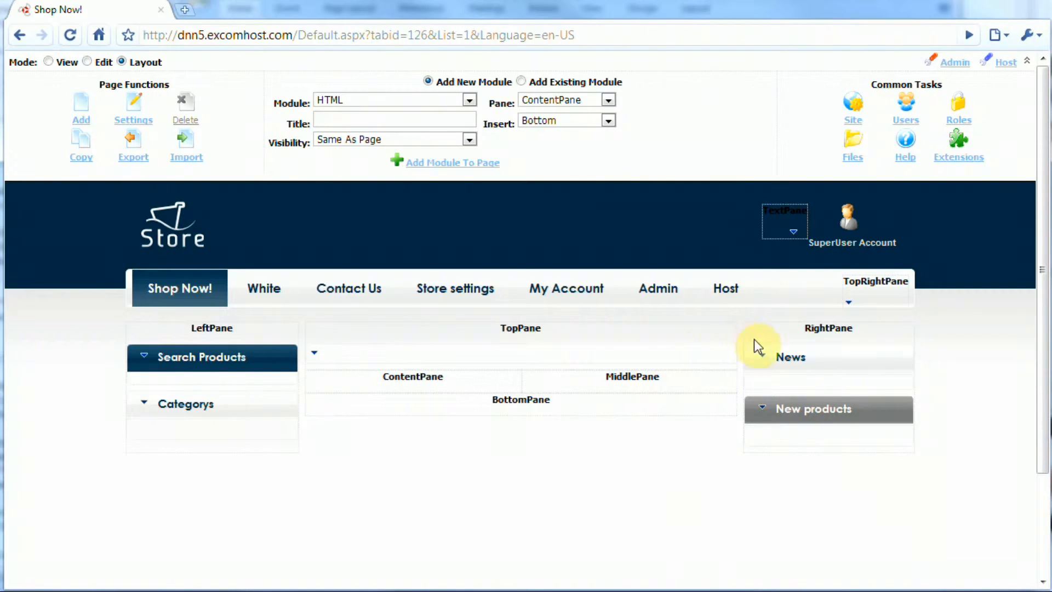
mouse_move(767, 361)
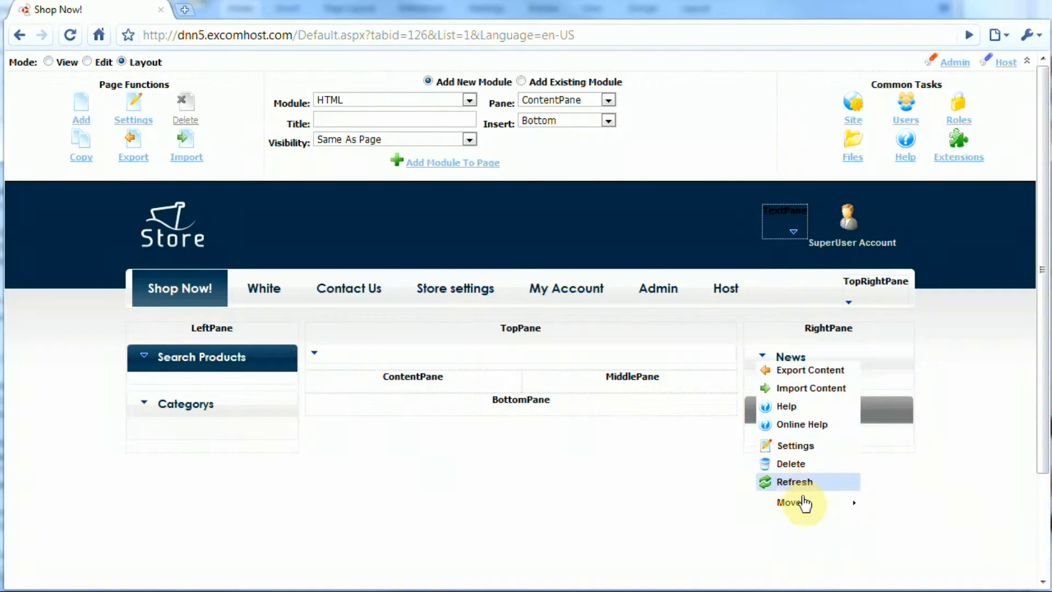
mouse_move(807, 507)
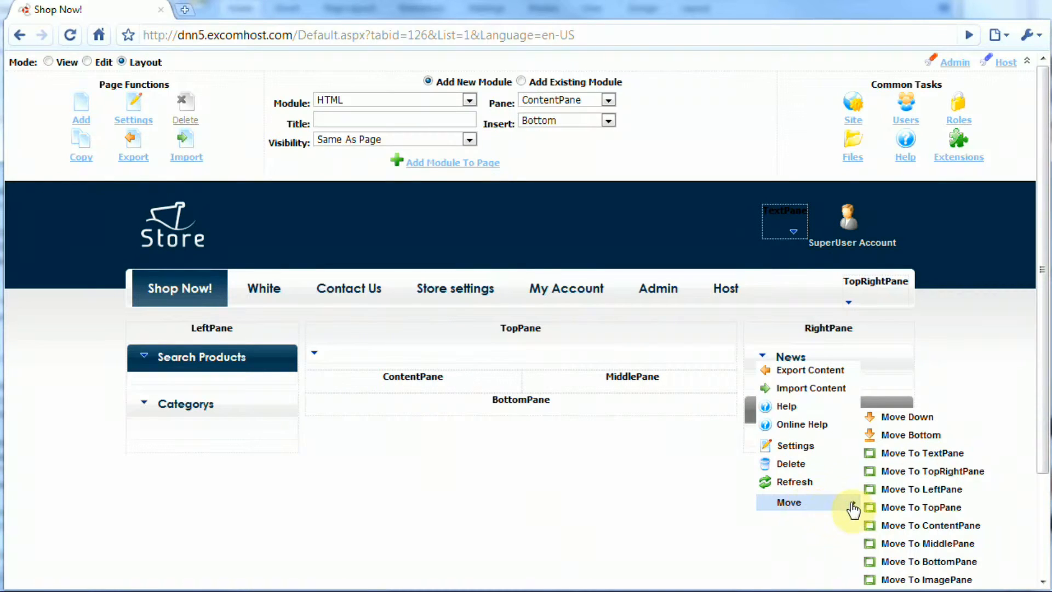
left_click(925, 489)
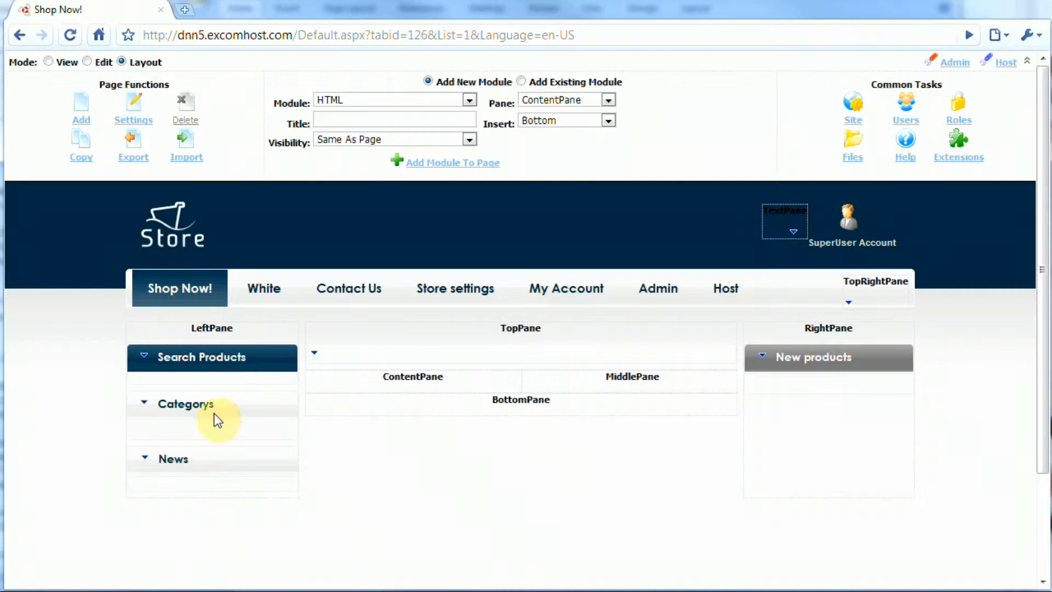
Move the News module from the LeftPane into the TopPane.
left_click_drag(231, 329, 195, 328)
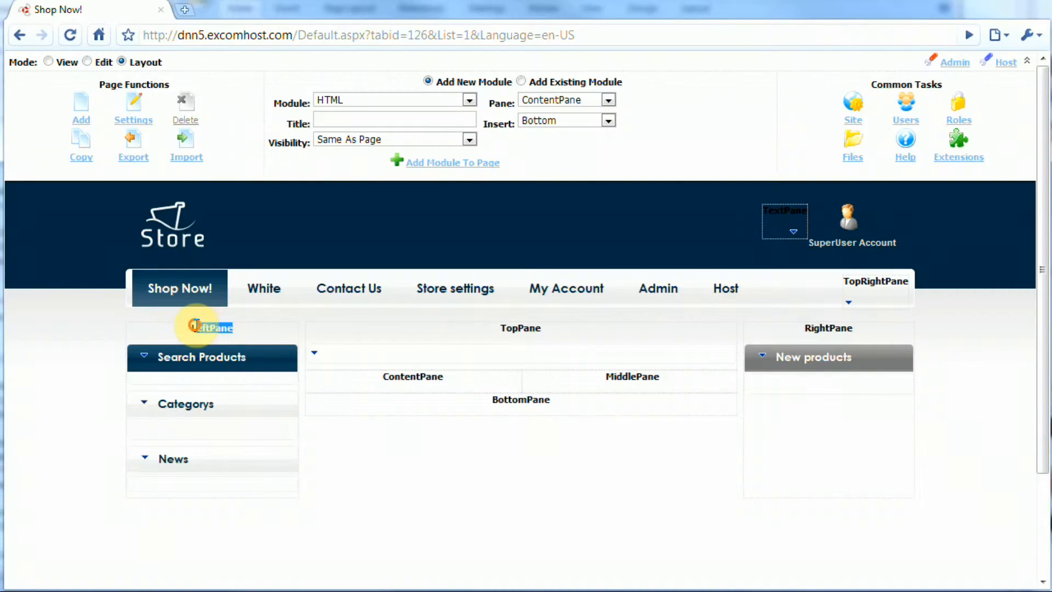
left_click(372, 454)
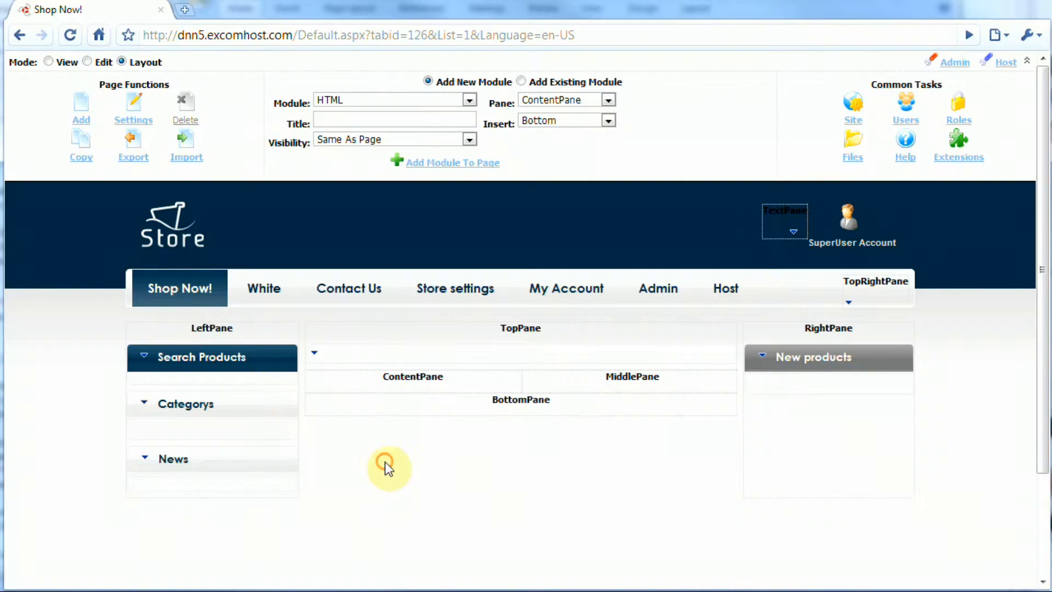
left_click(146, 460)
mouse_move(178, 445)
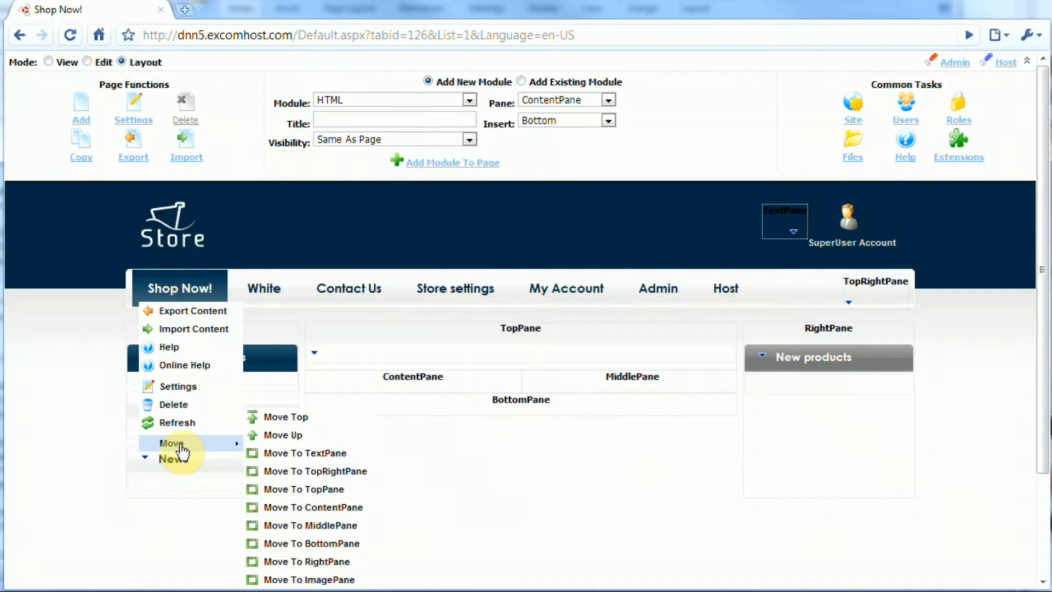
left_click(302, 489)
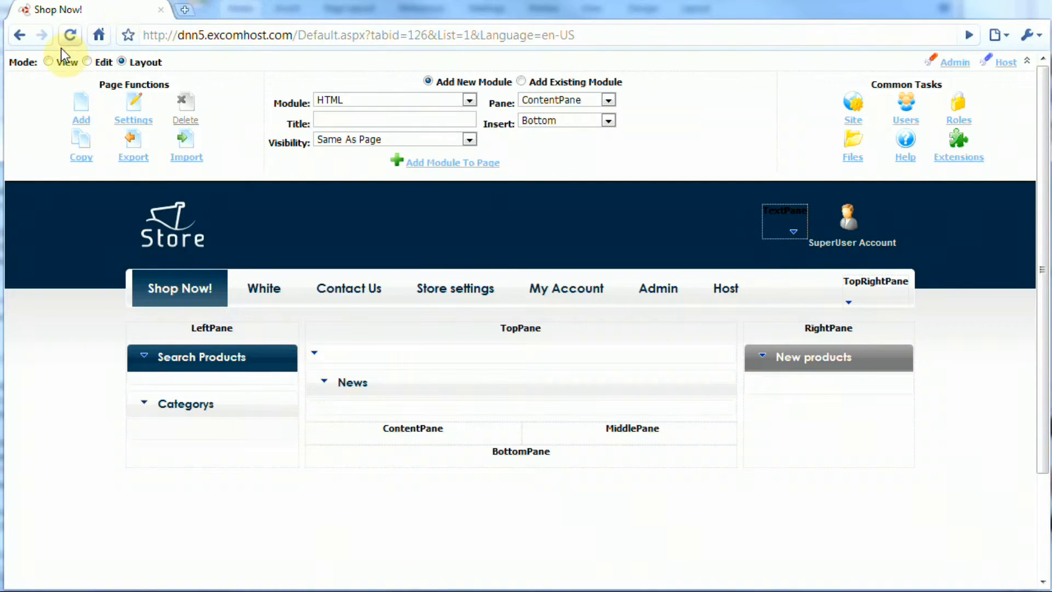
Preview the homepage in View mode with News below the banner.
left_click(49, 62)
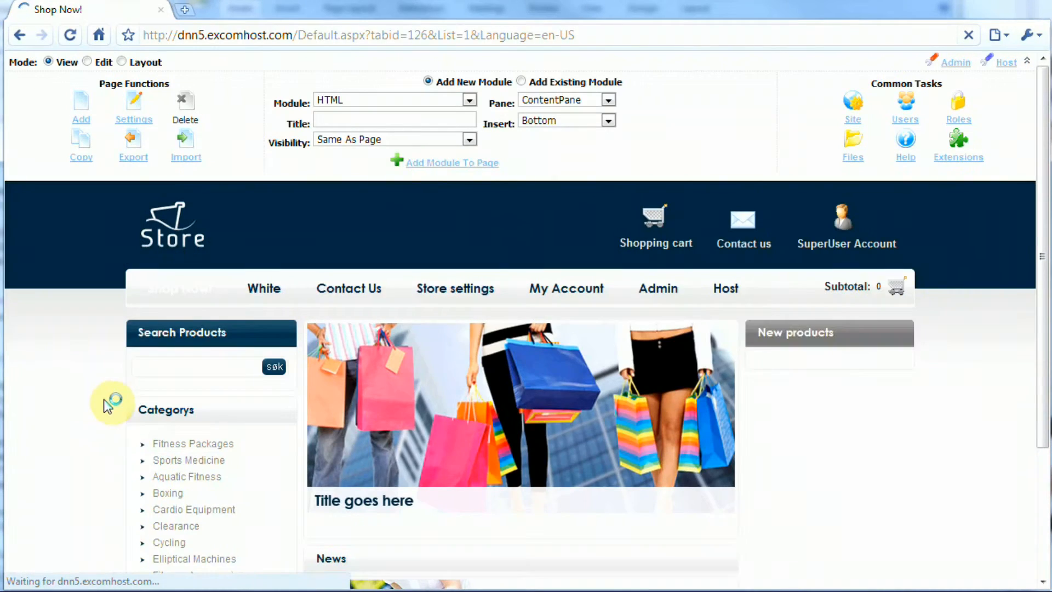
scroll(96, 403, "down", 3)
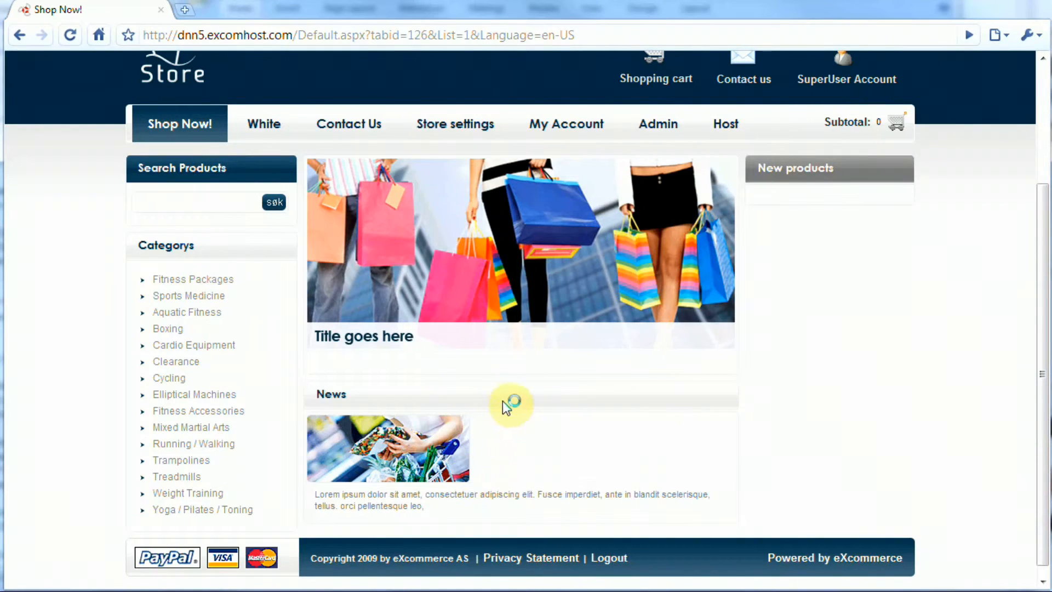
scroll(509, 415, "up", 2)
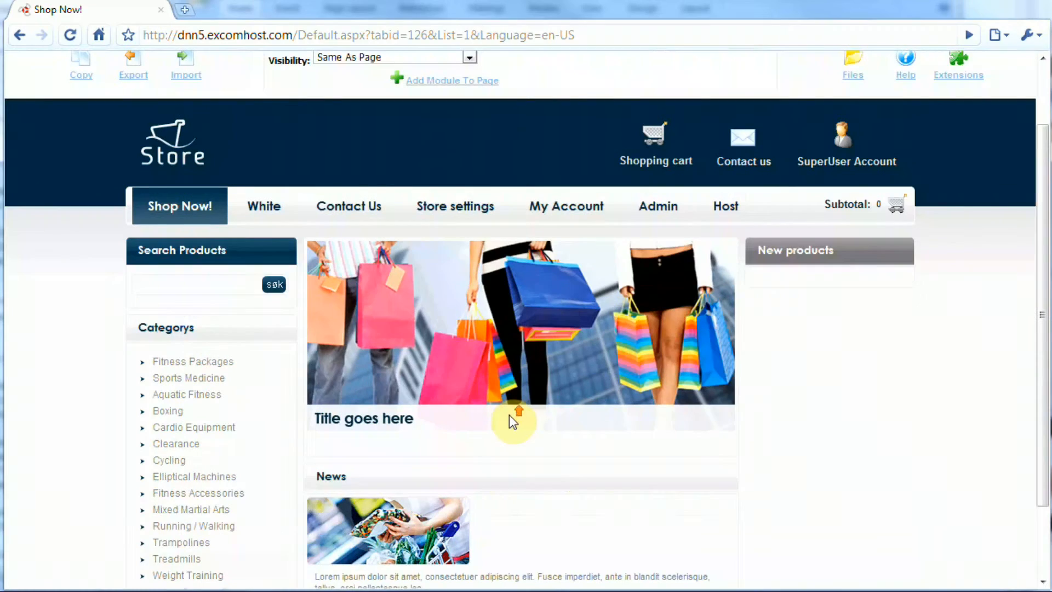
scroll(502, 390, "up", 2)
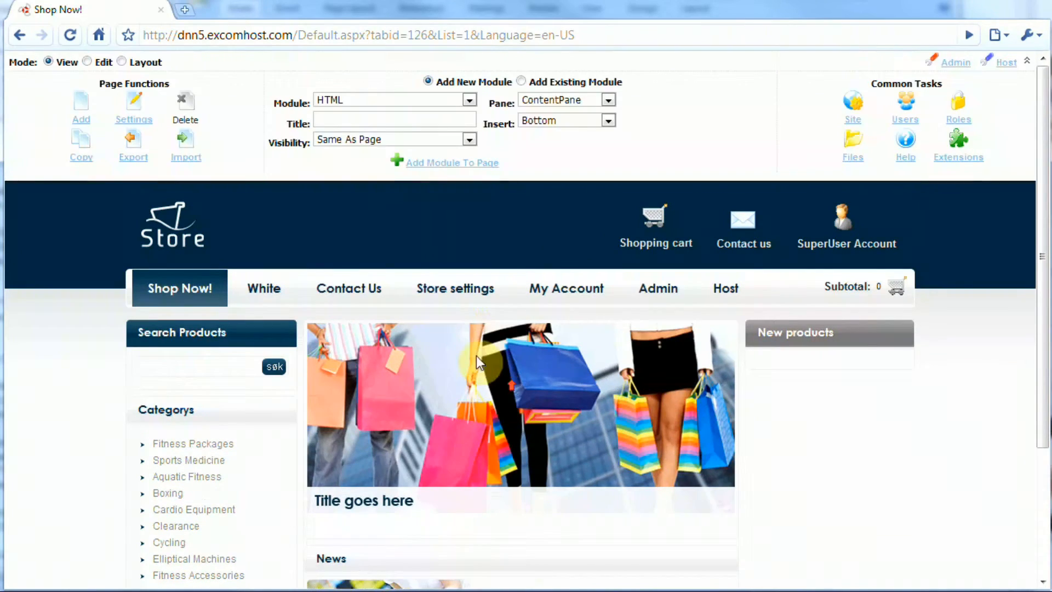
Switch the page to Edit mode and bring up News's Move submenu.
left_click(87, 62)
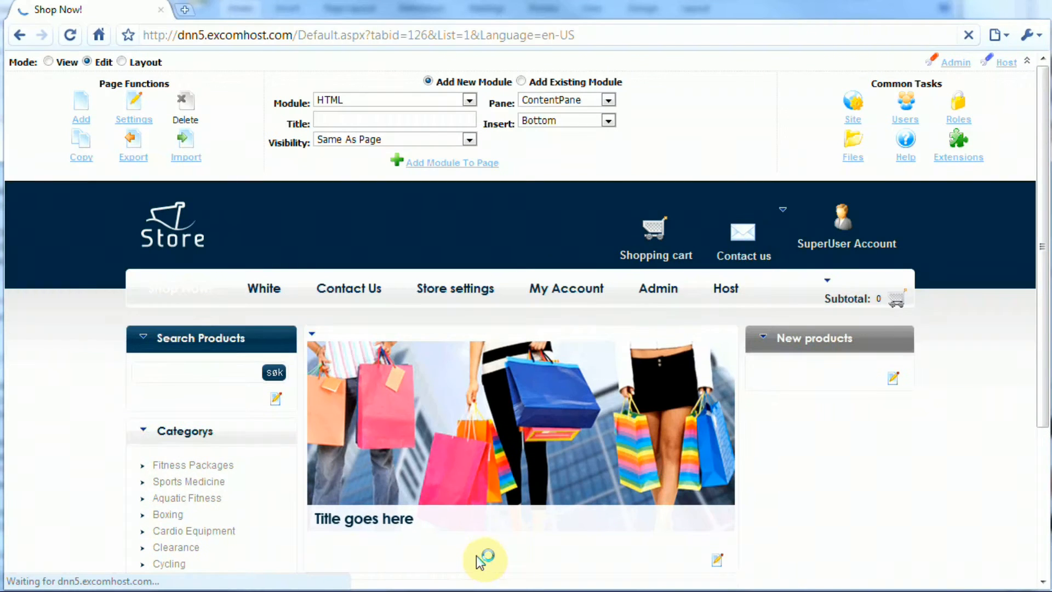
scroll(880, 448, "down", 3)
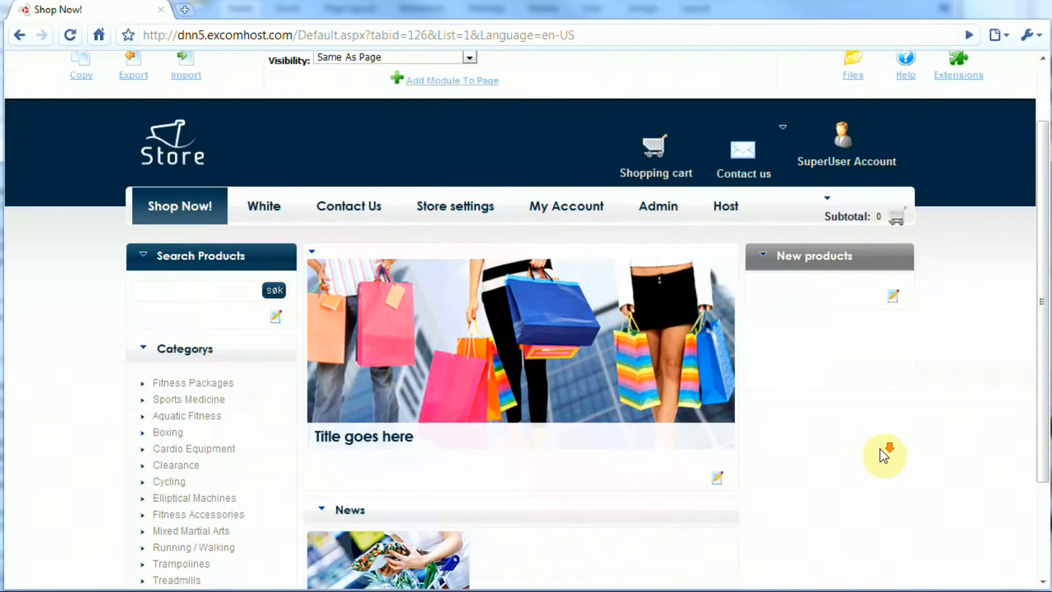
scroll(880, 454, "down", 3)
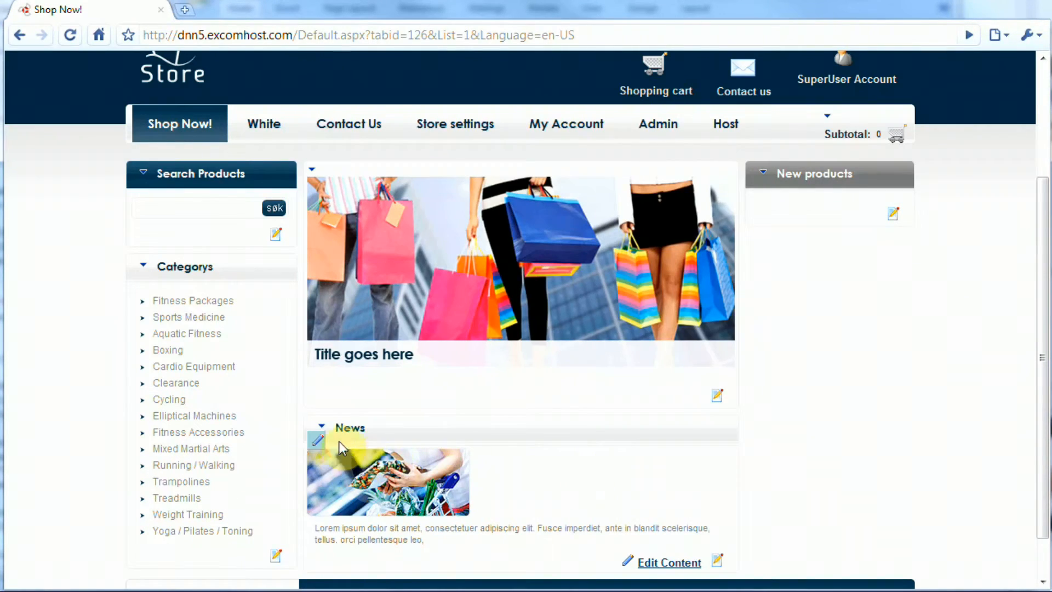
mouse_move(327, 425)
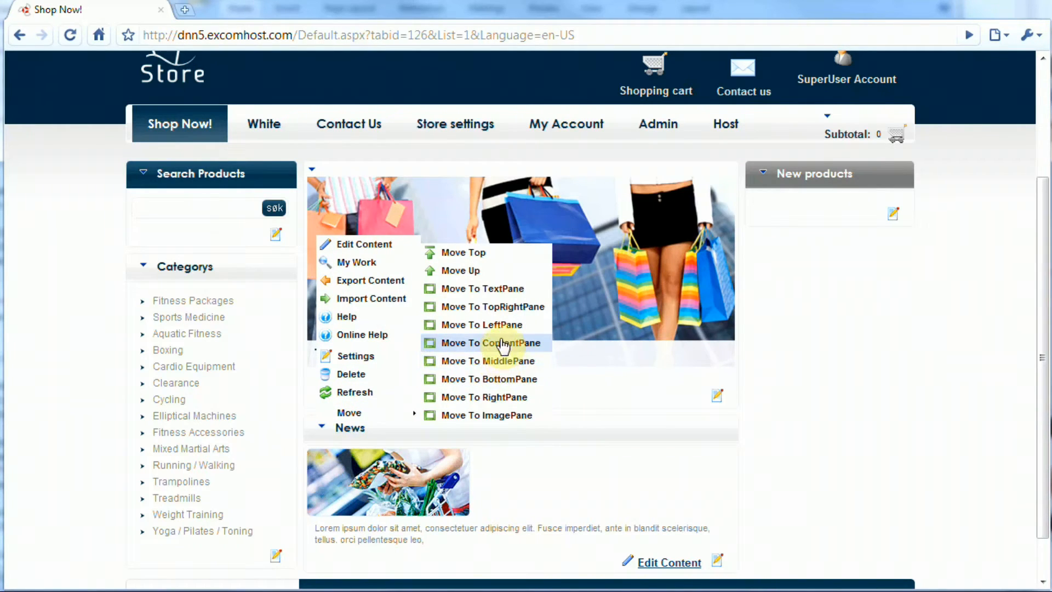
Move News back into the RightPane below New products, then Move Up one place.
left_click(501, 398)
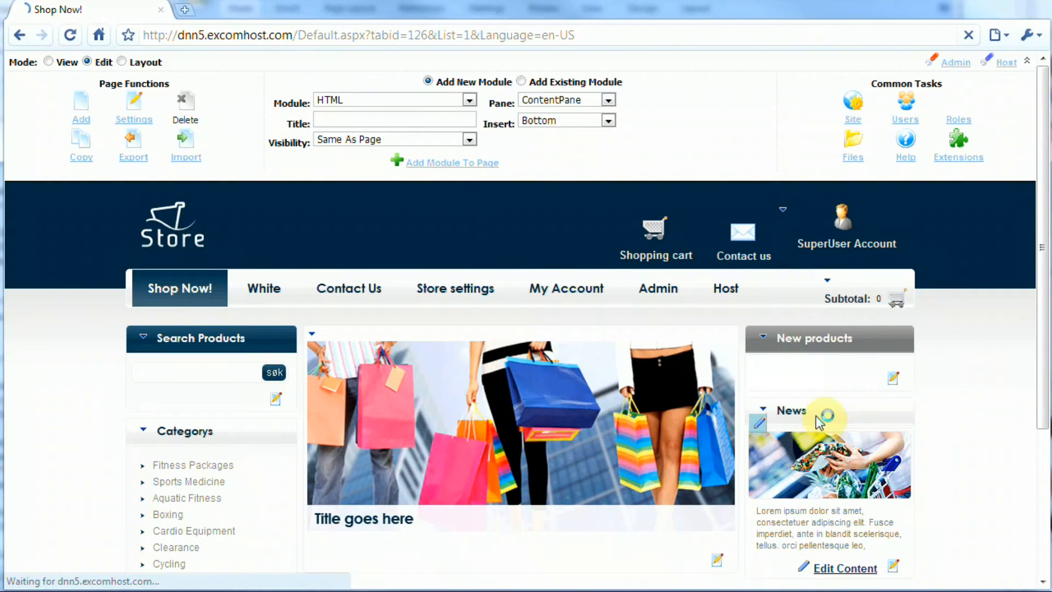
mouse_move(769, 417)
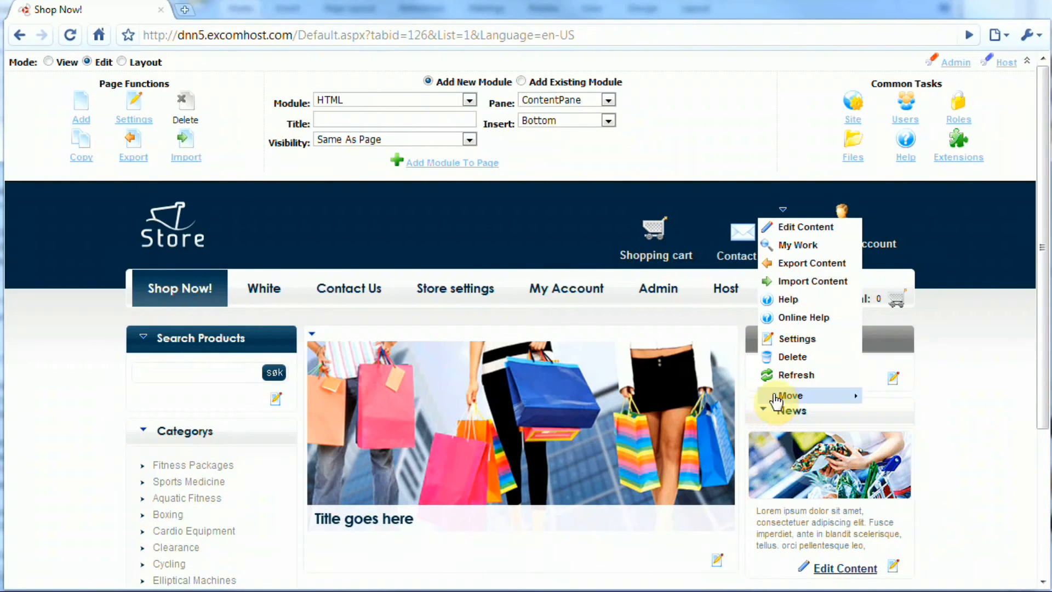
mouse_move(795, 395)
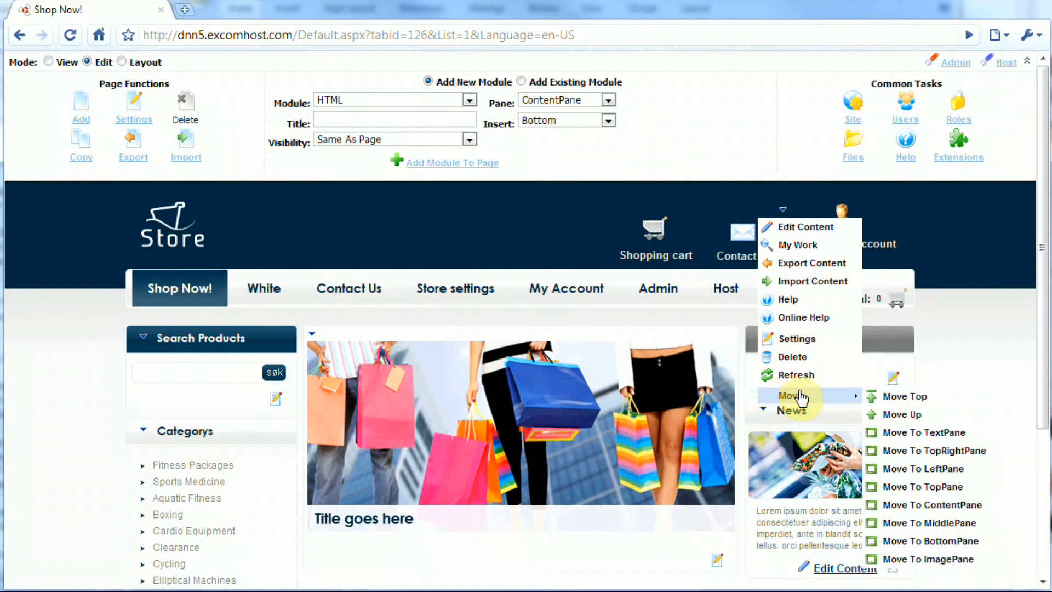
left_click(914, 411)
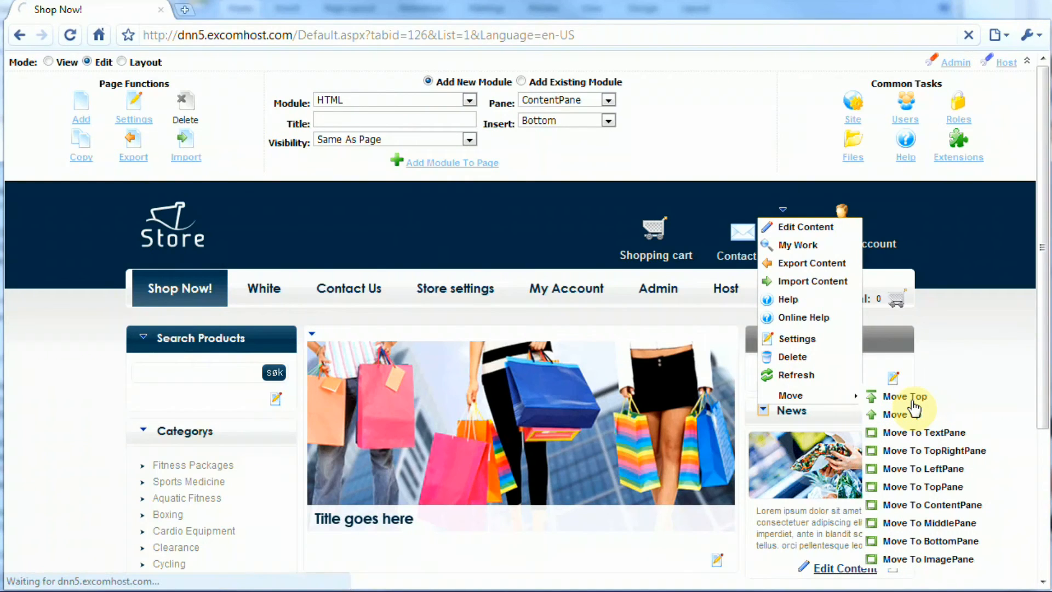